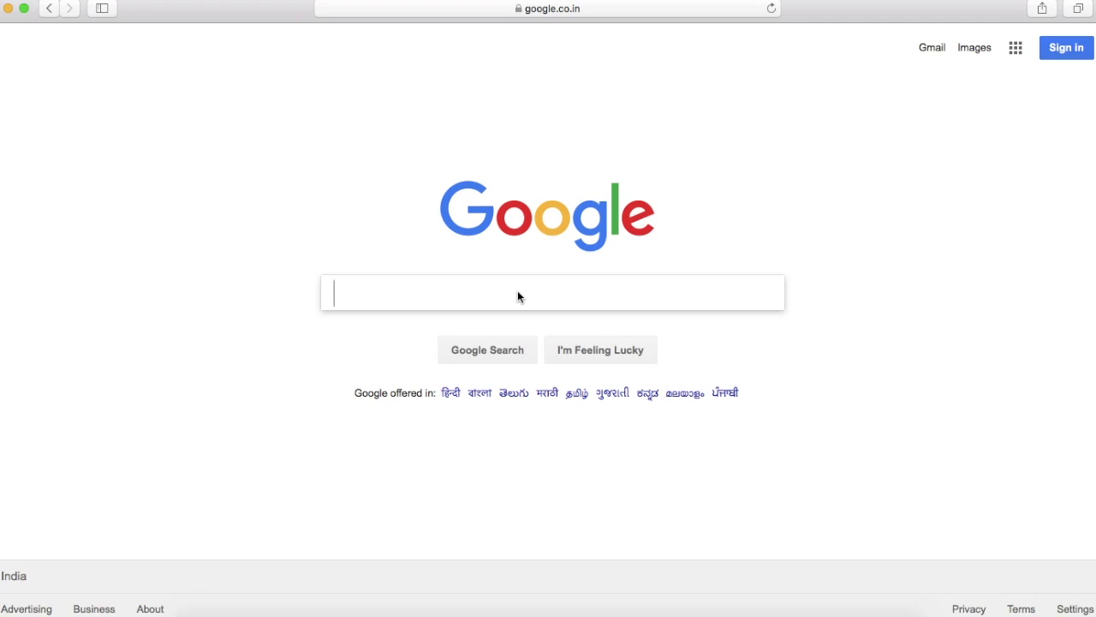
Search Google for 'CAMS EKYC', open the CAMS eKYC page and start a new investment
type("EKYC")
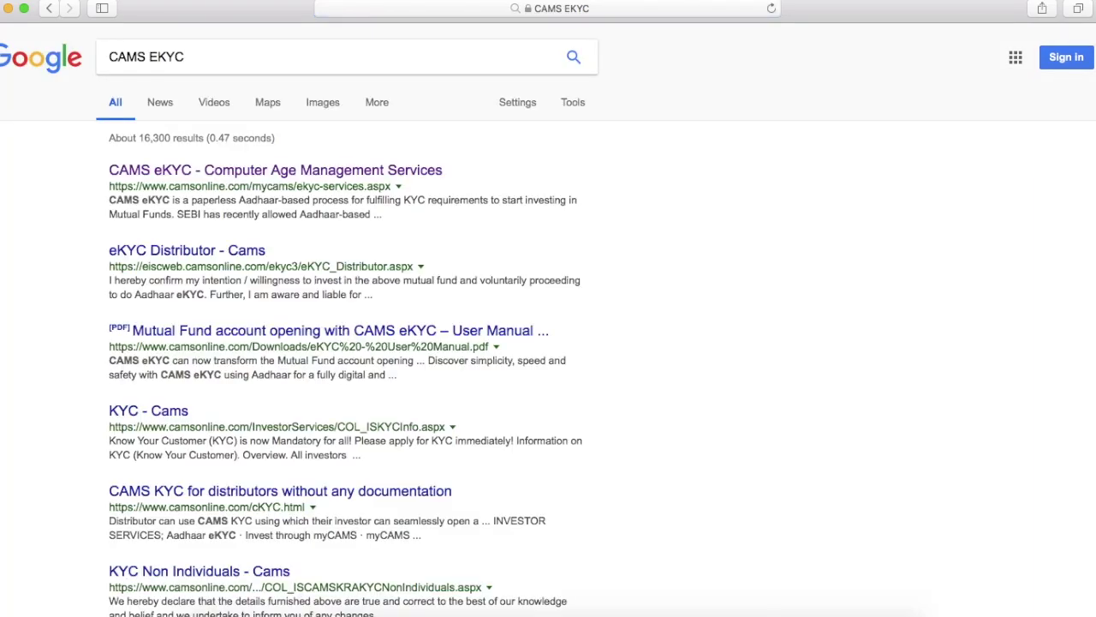
left_click(351, 170)
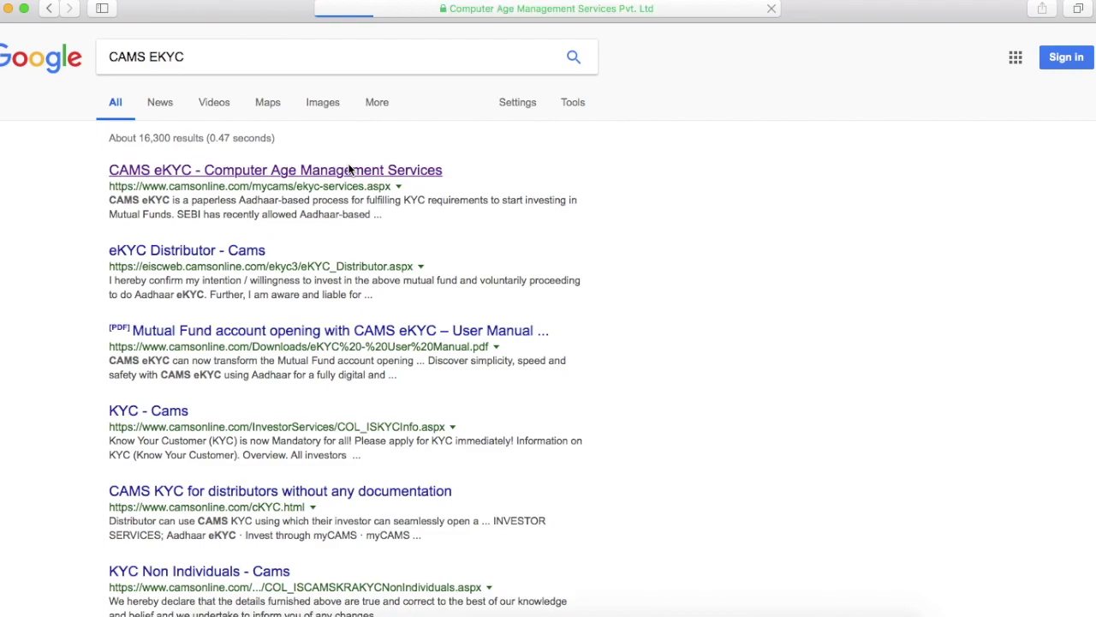
scroll(512, 341, "down", 2)
scroll(512, 341, "down", 4)
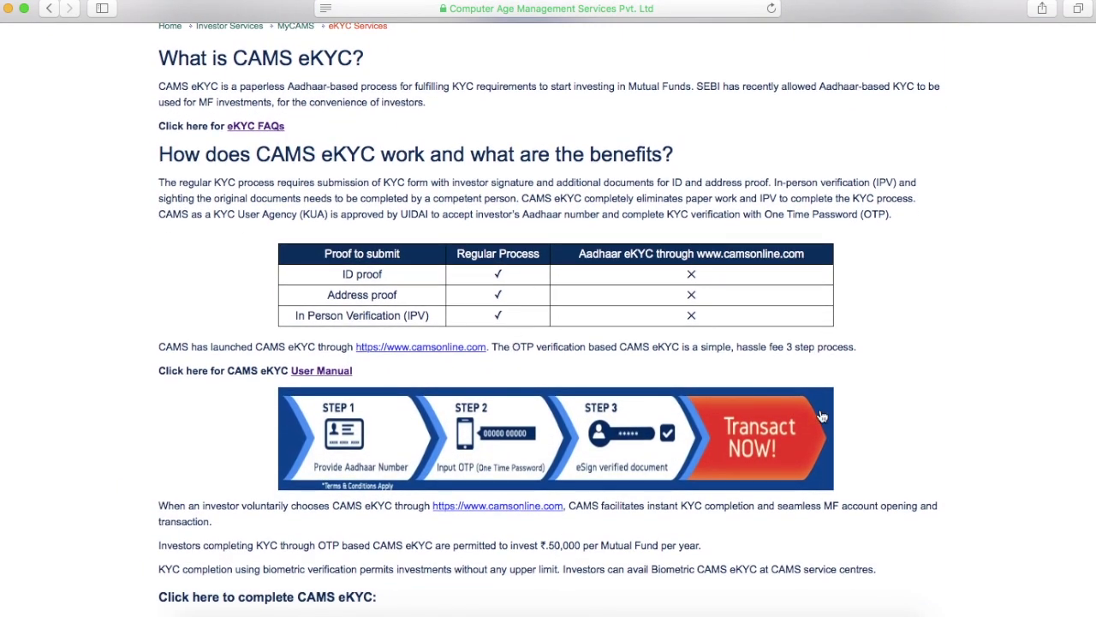
left_click(771, 434)
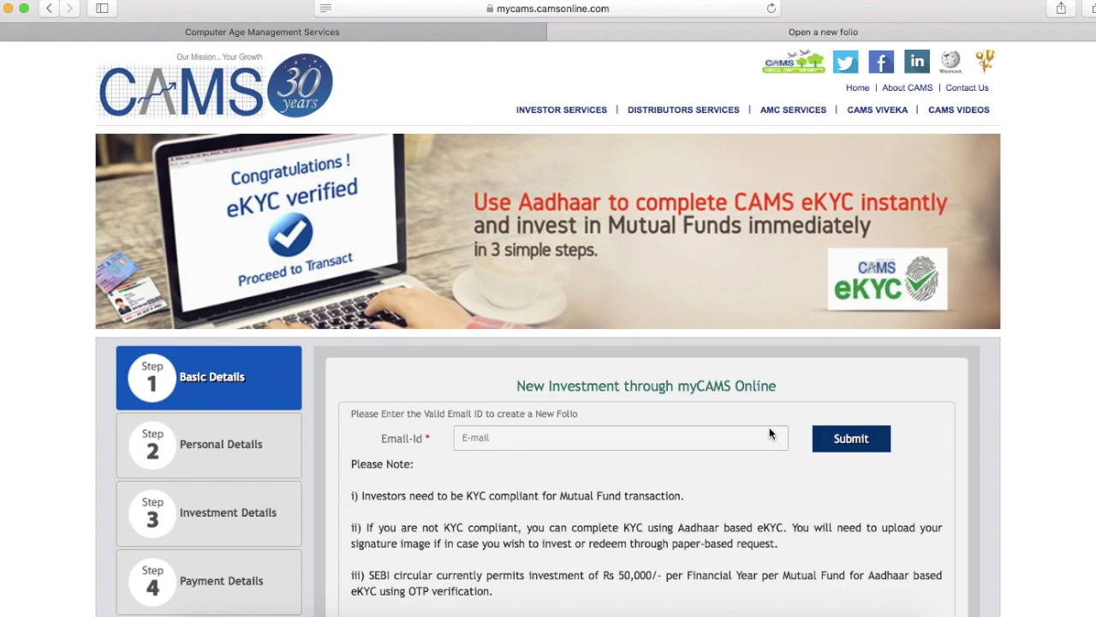
Enter the investor's email address and submit it to create a new folio
left_click(770, 433)
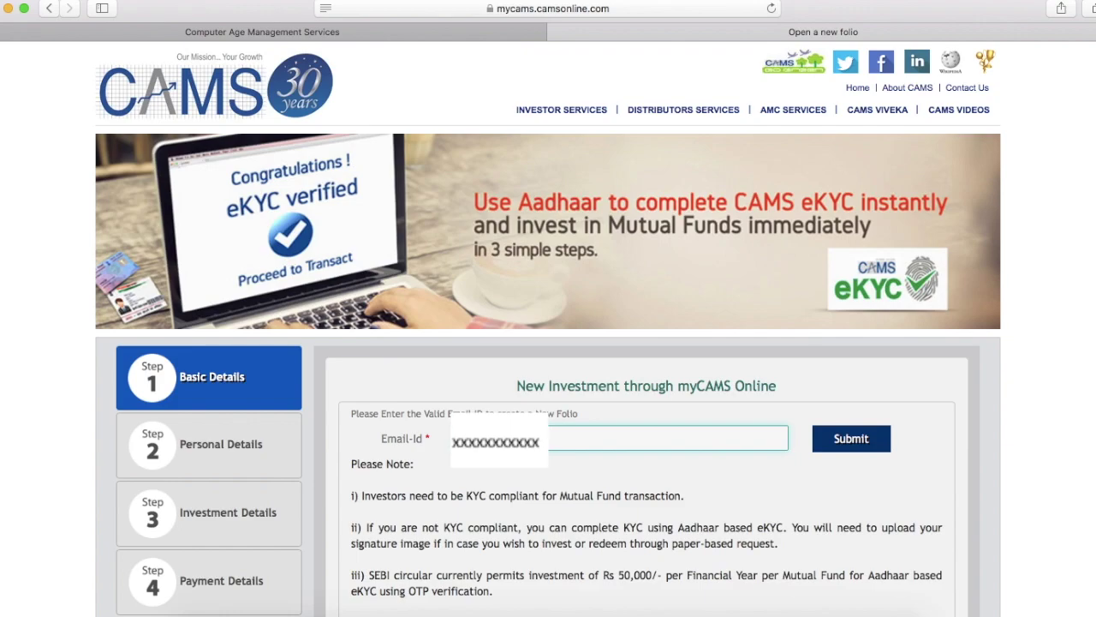
type("com")
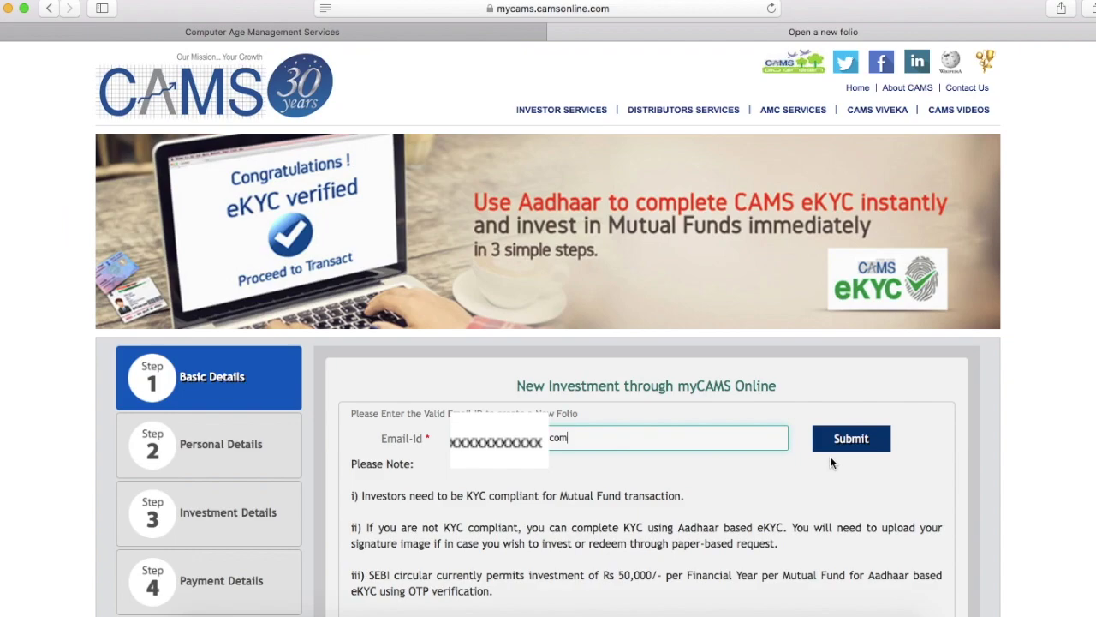
left_click(850, 439)
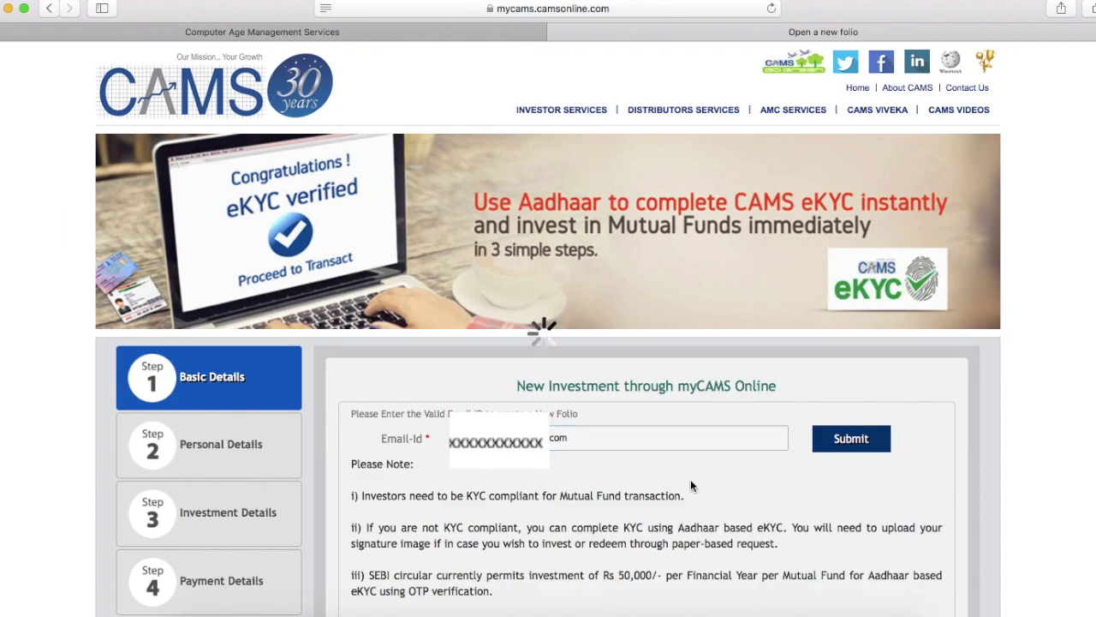
Choose DSP BlackRock Mutual Fund and enter the investor's PAN and date of birth
left_click(709, 337)
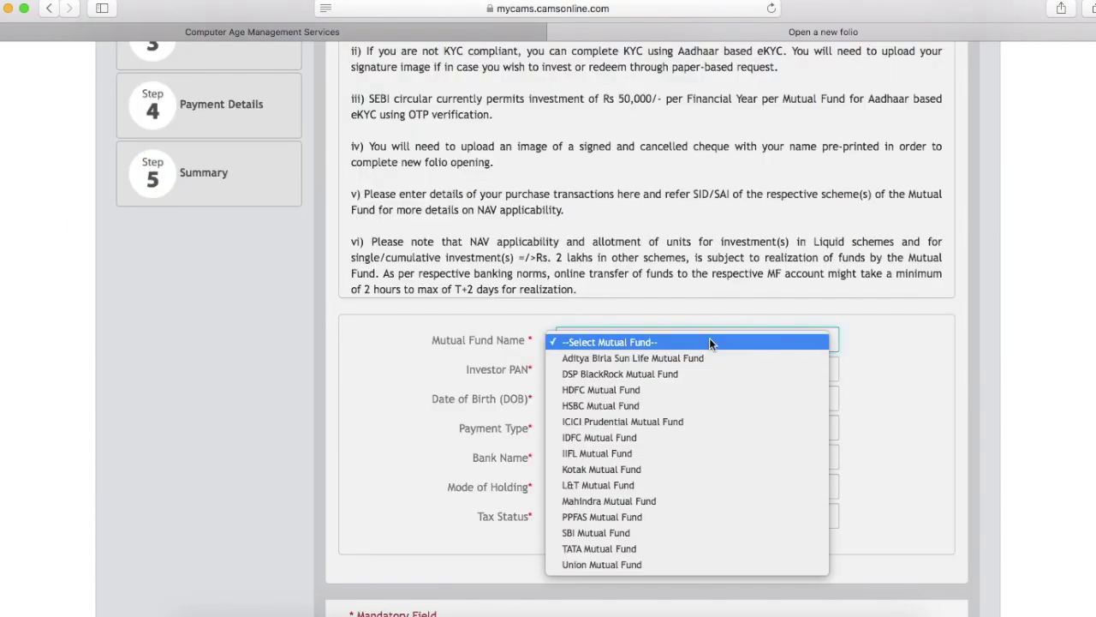
left_click(677, 374)
left_click(637, 369)
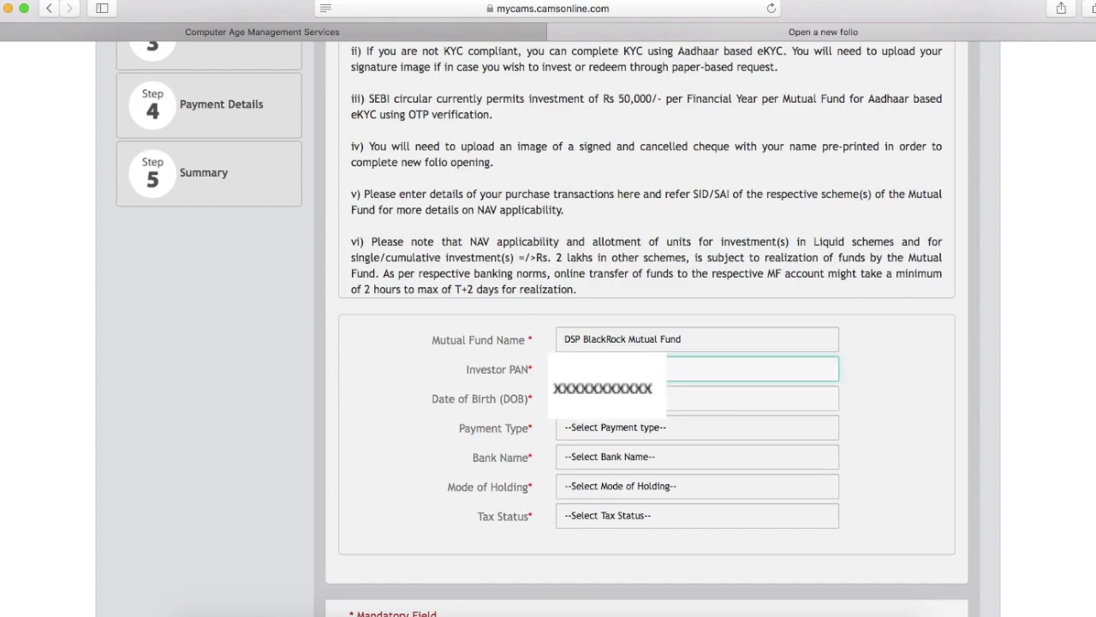
key("Tab")
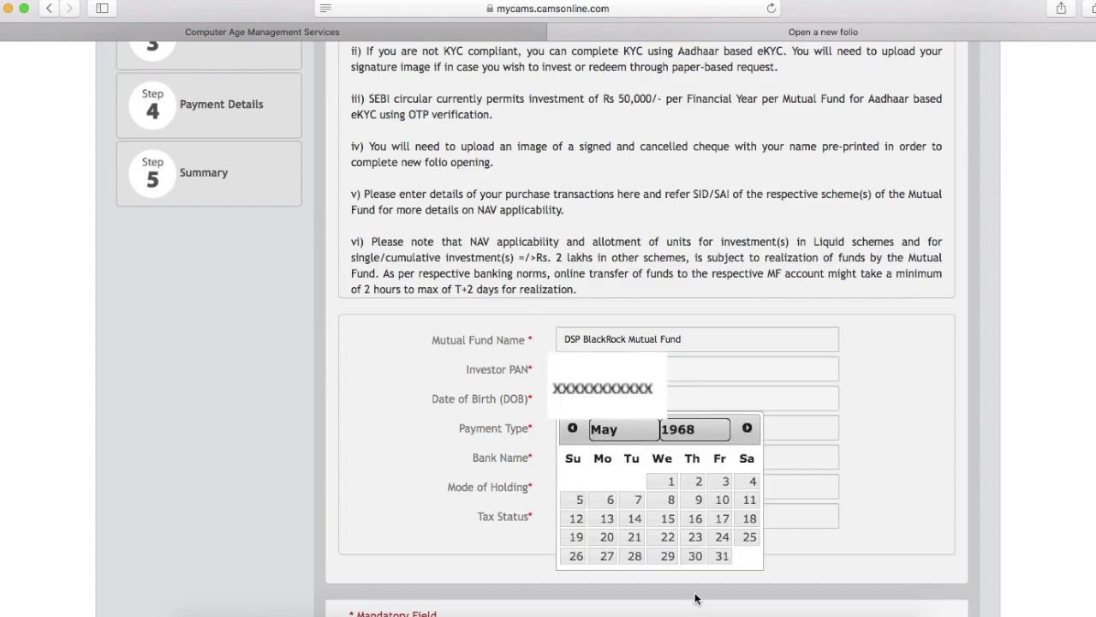
left_click(580, 537)
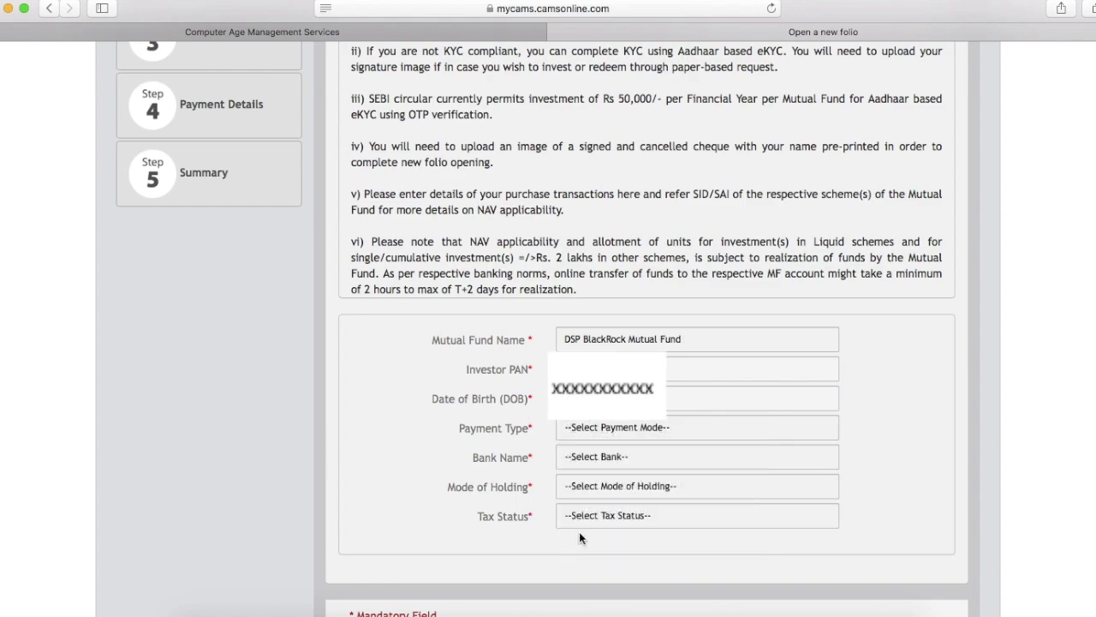
Set payment type Net Banking, bank State Bank of India, Single holding, Individual tax status
left_click(687, 430)
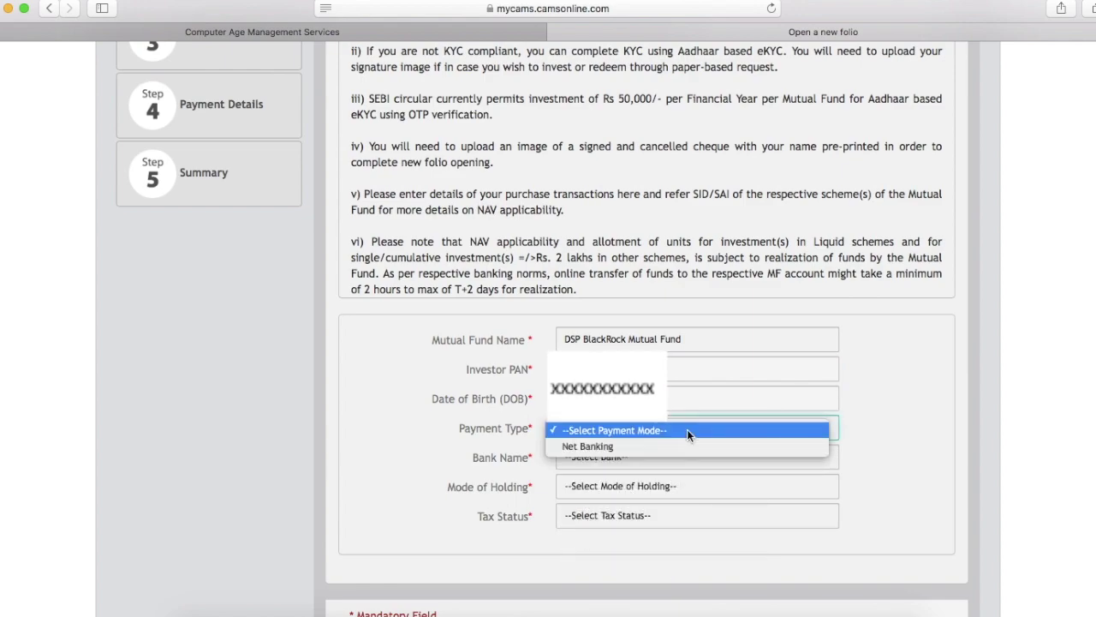
left_click(674, 452)
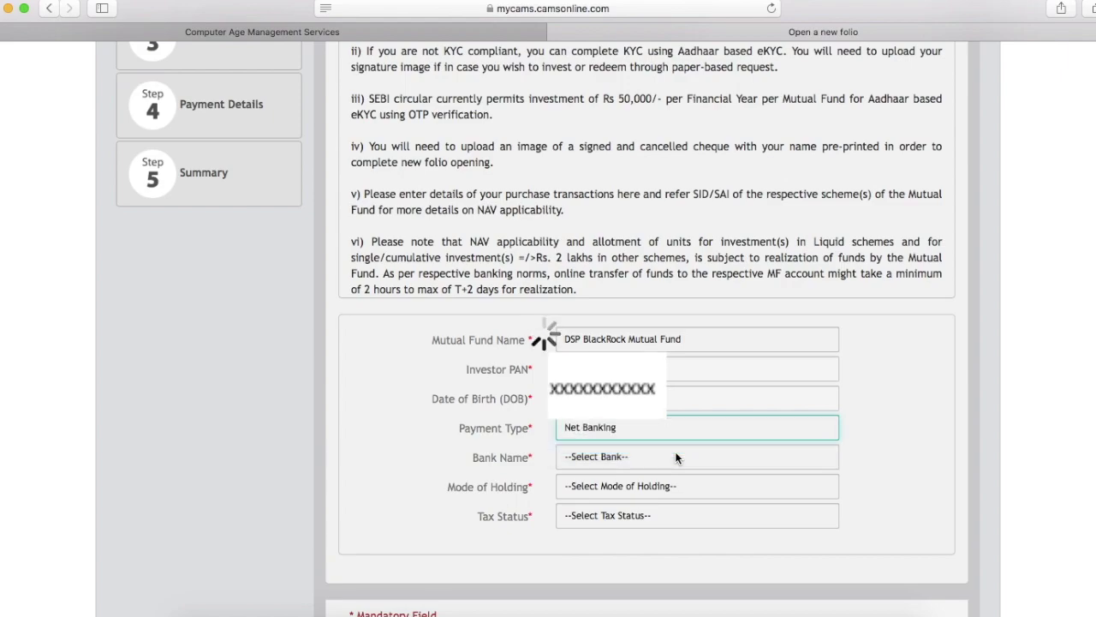
left_click(671, 455)
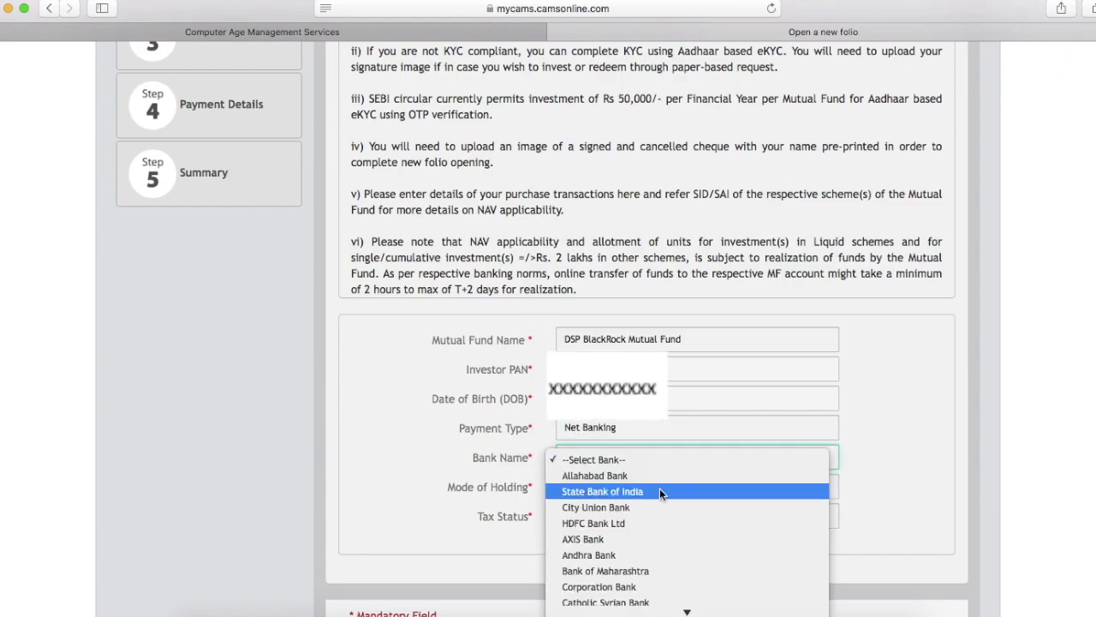
left_click(658, 491)
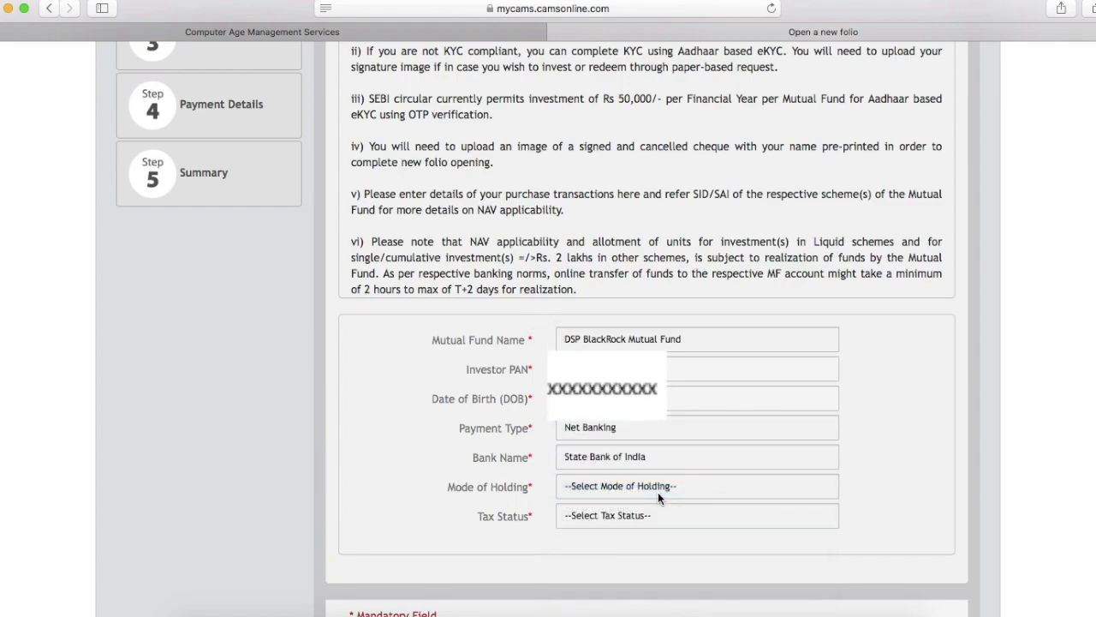
left_click(659, 489)
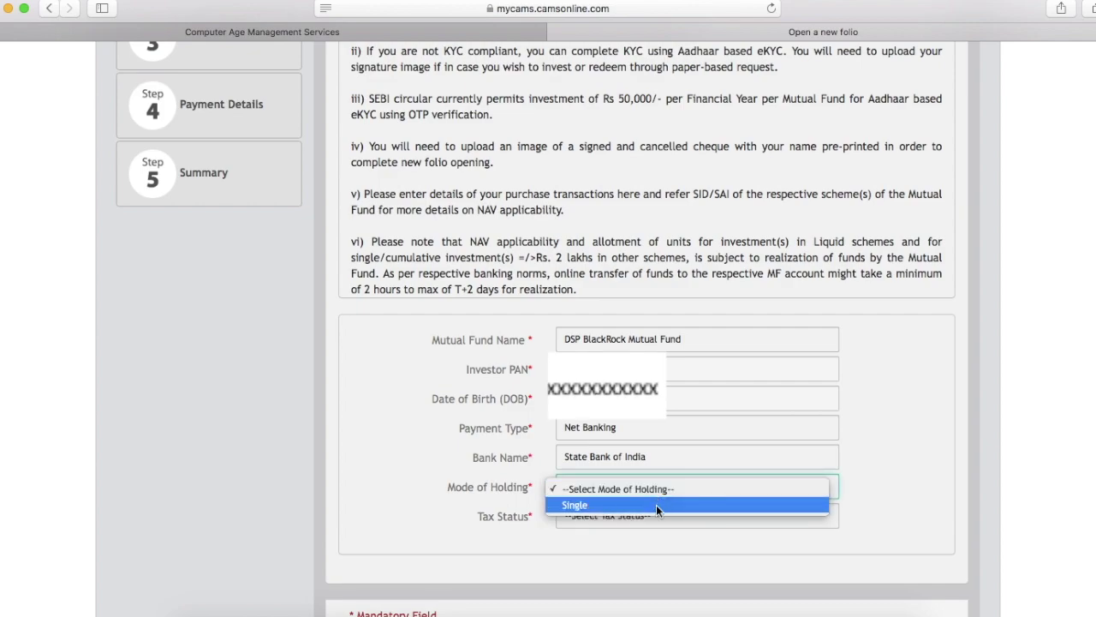
left_click(655, 504)
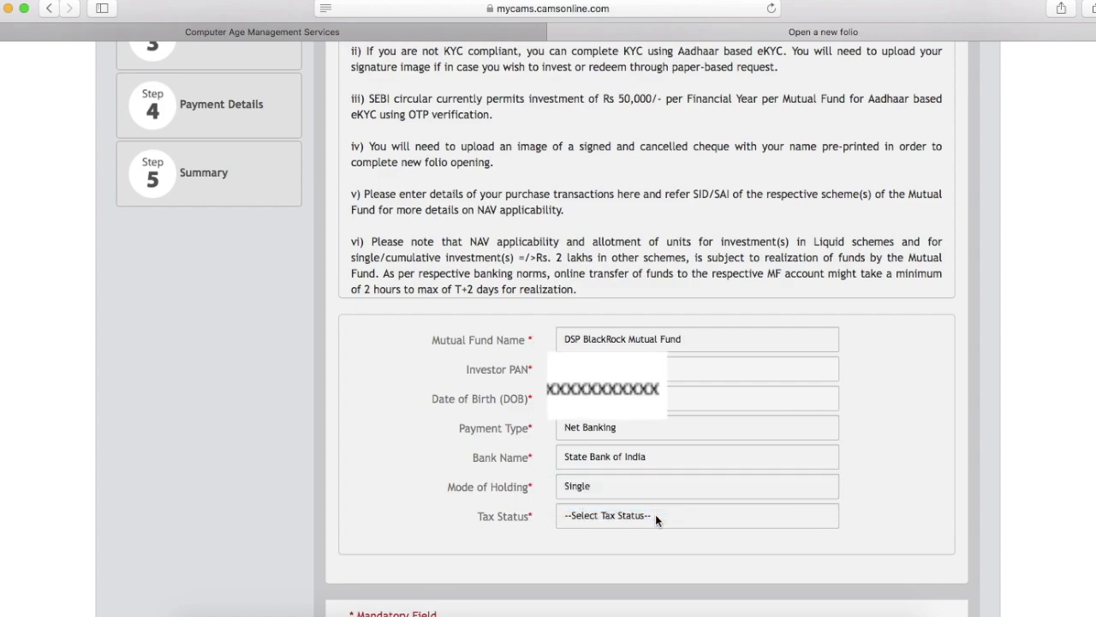
left_click(655, 514)
left_click(650, 536)
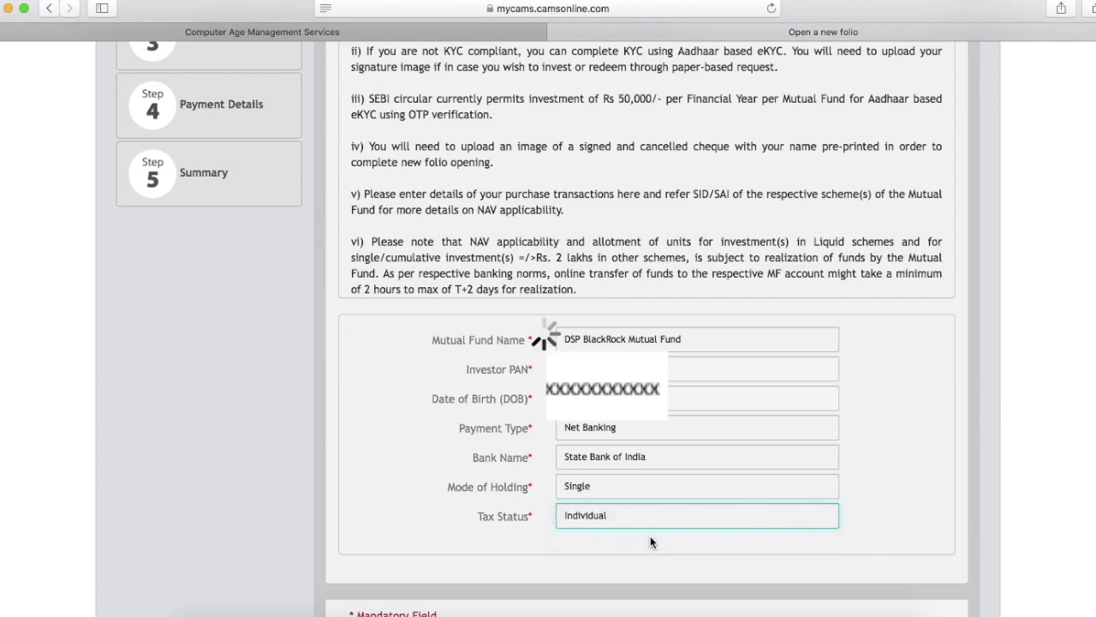
scroll(646, 557, "down", 2)
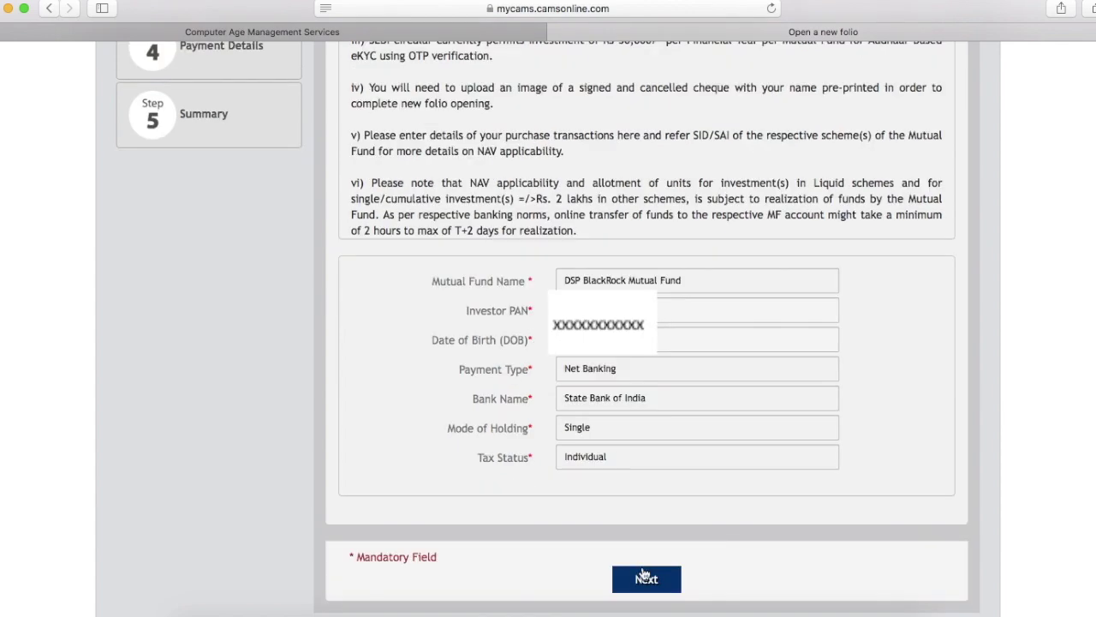
Submit the basic details for the KYC check and, with KYC not done, proceed to eKYC
left_click(646, 578)
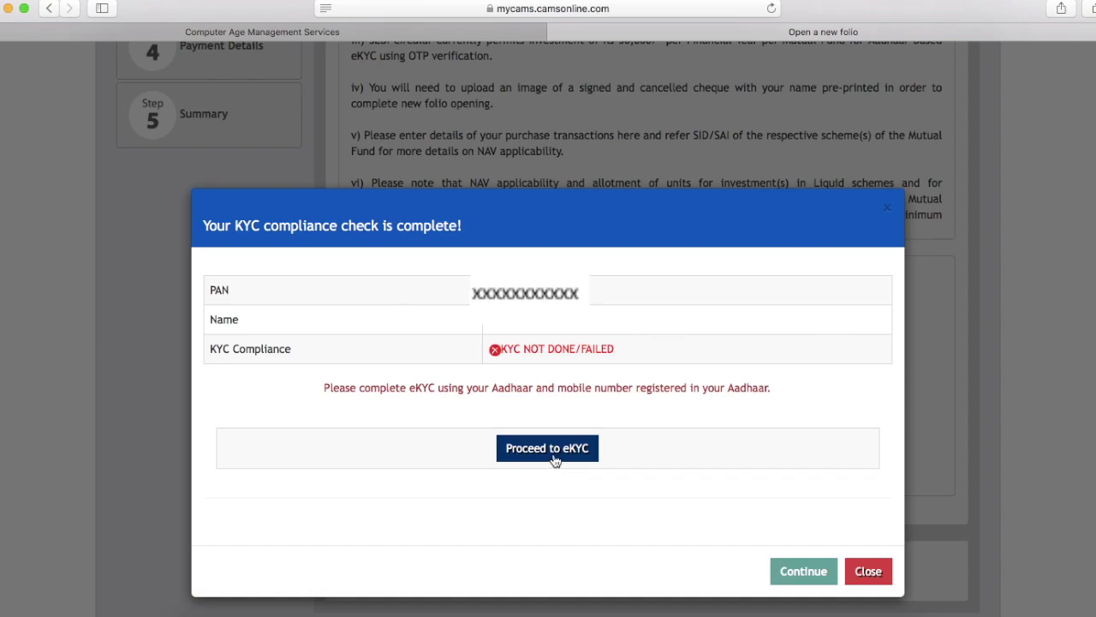
left_click(549, 457)
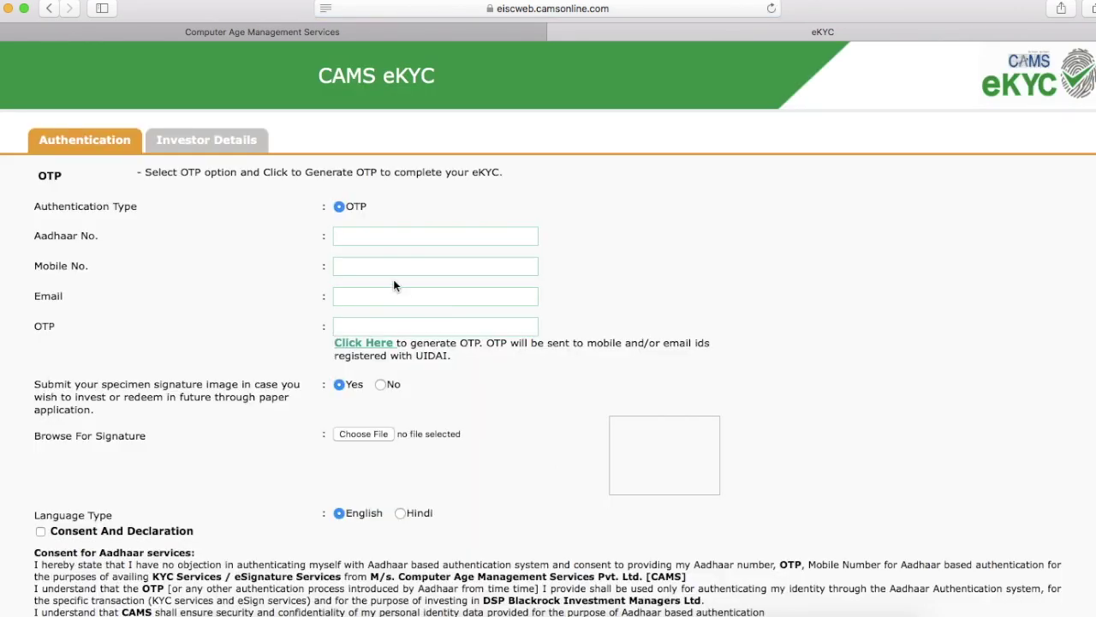
Enter the Aadhaar and mobile numbers, then dismiss the consent-required warning
left_click(382, 238)
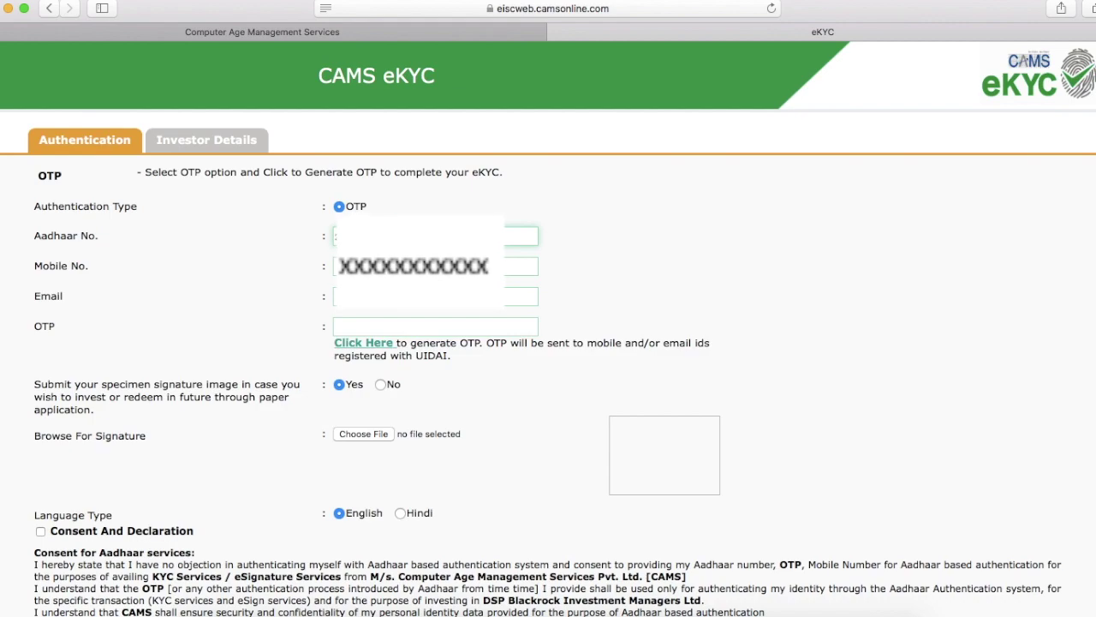
left_click(336, 267)
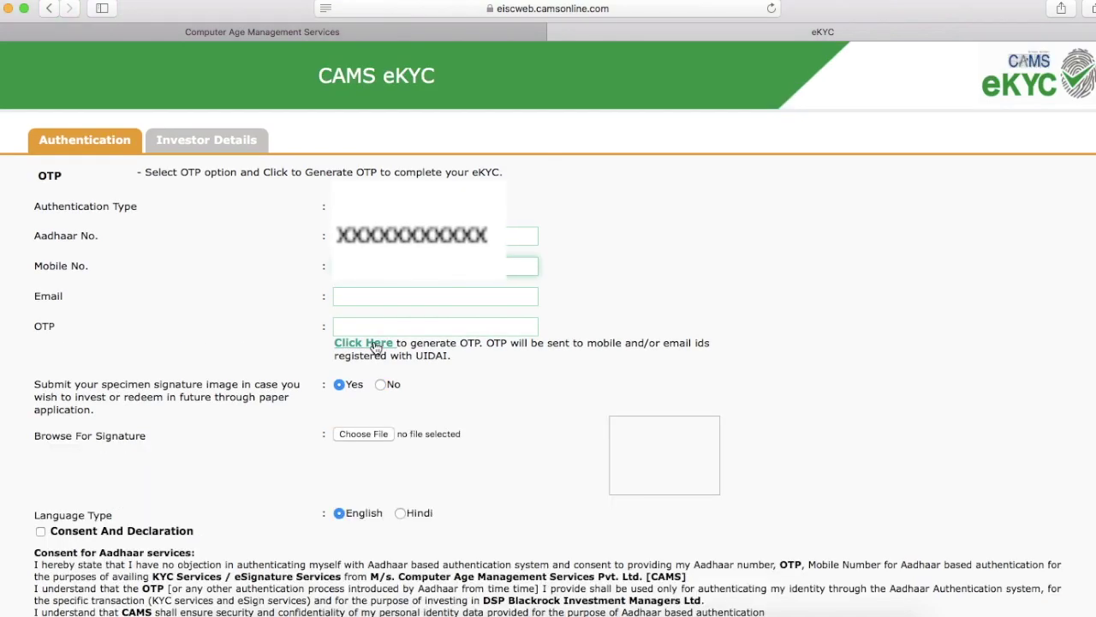
left_click(375, 343)
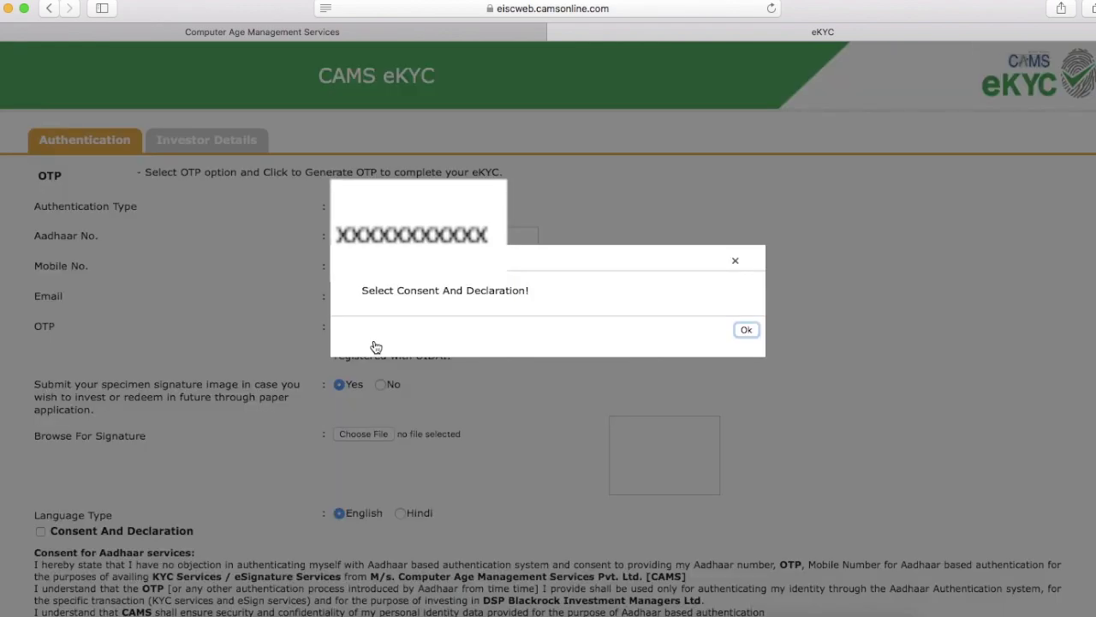
left_click(747, 331)
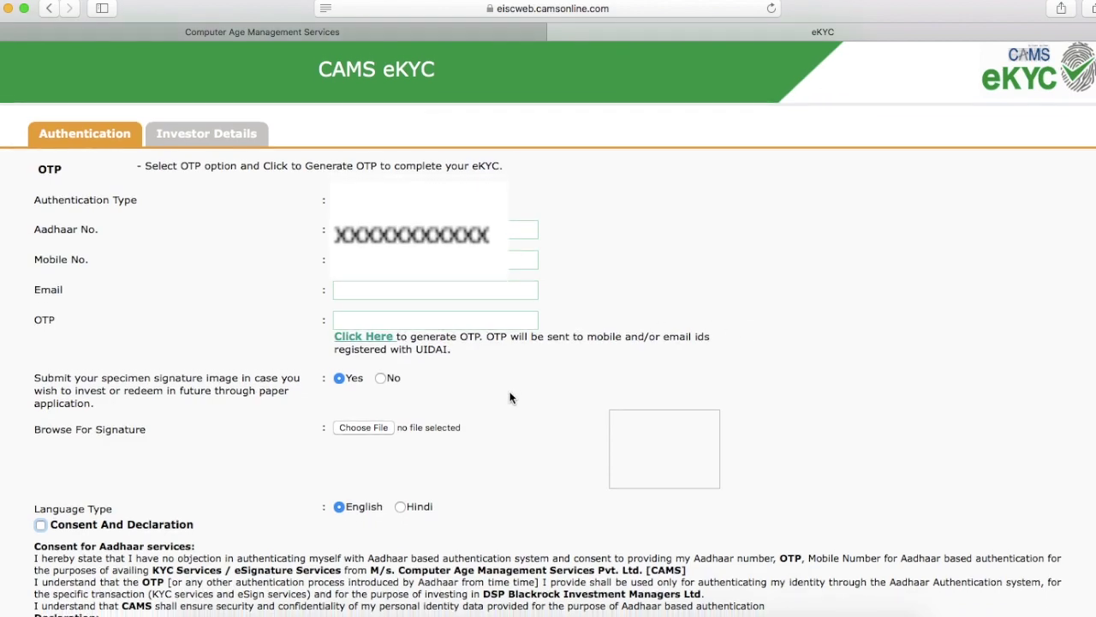
Decline the specimen signature and request the Aadhaar OTP from UIDAI
scroll(514, 396, "down", 1)
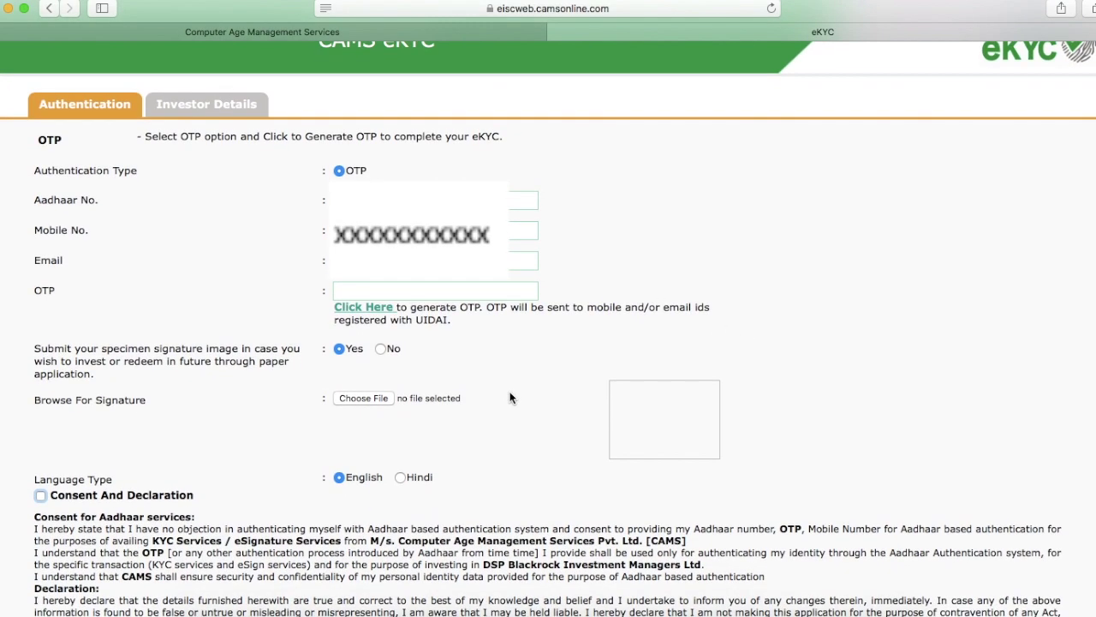
left_click(381, 349)
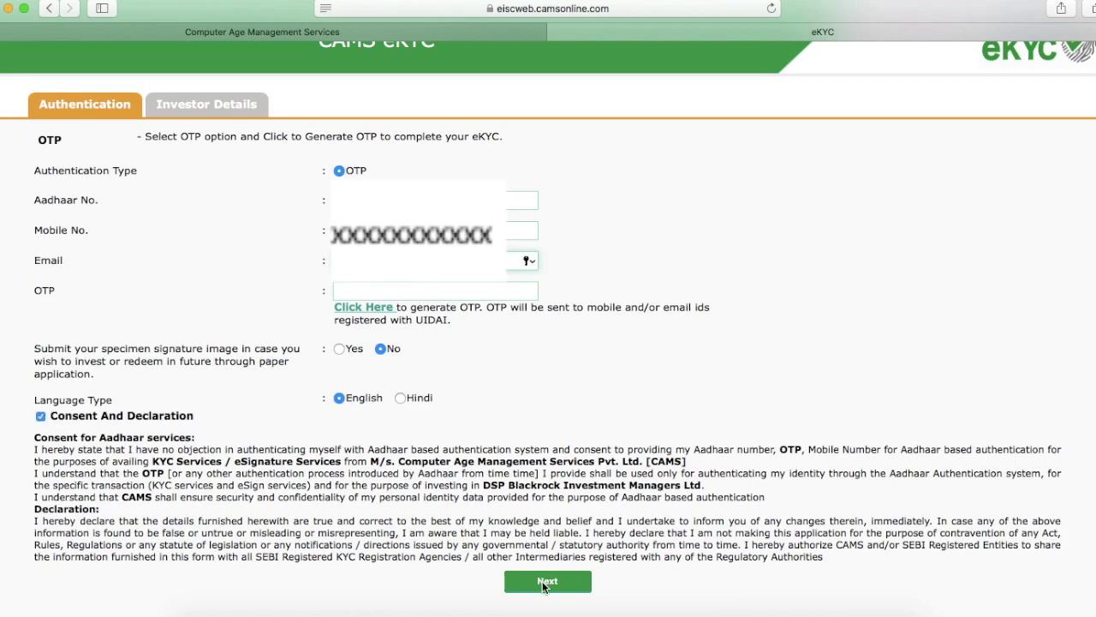
left_click(382, 313)
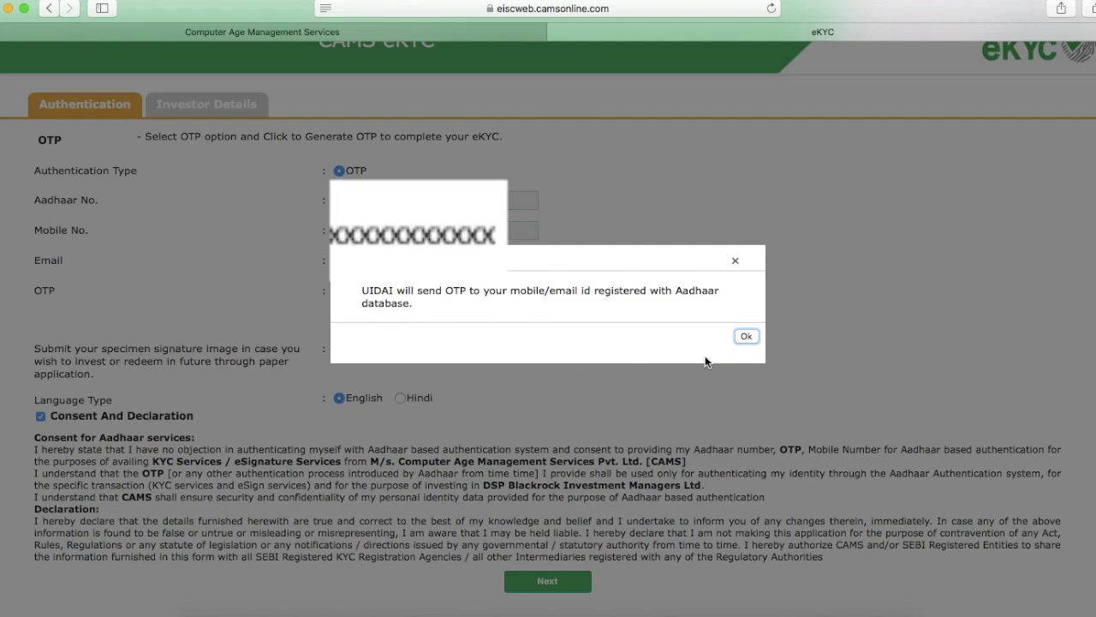
Acknowledge the OTP-sent notice, enter the received Aadhaar OTP and submit authentication
left_click(746, 336)
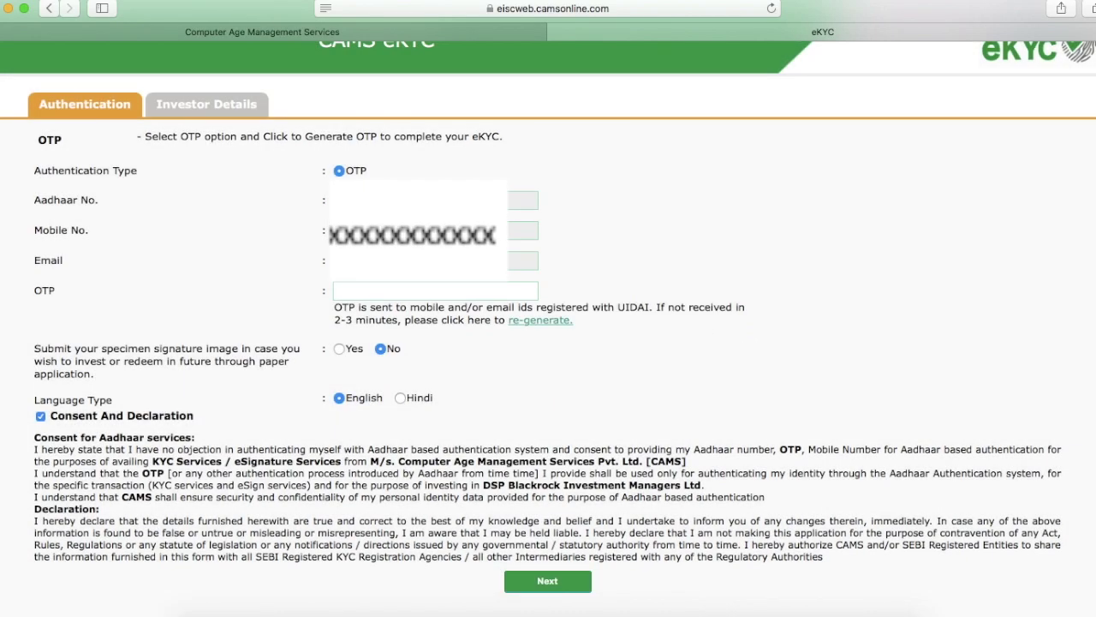
left_click(358, 293)
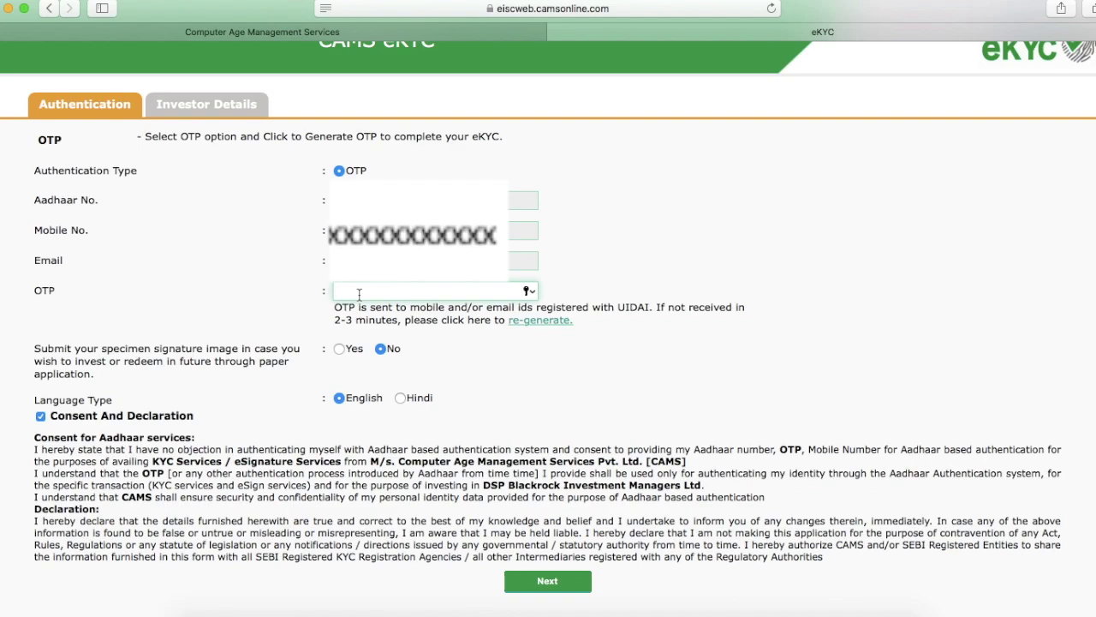
type("••••••")
left_click(523, 580)
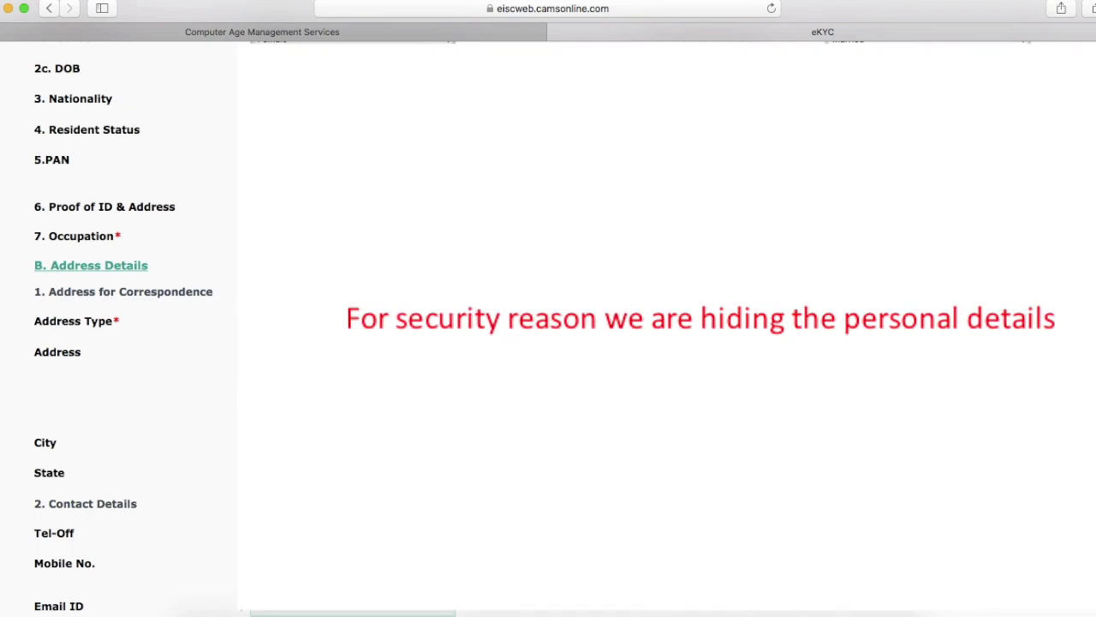
Scroll through the investor details and tick 'I have reviewed my above details'
scroll(549, 325, "down", 3)
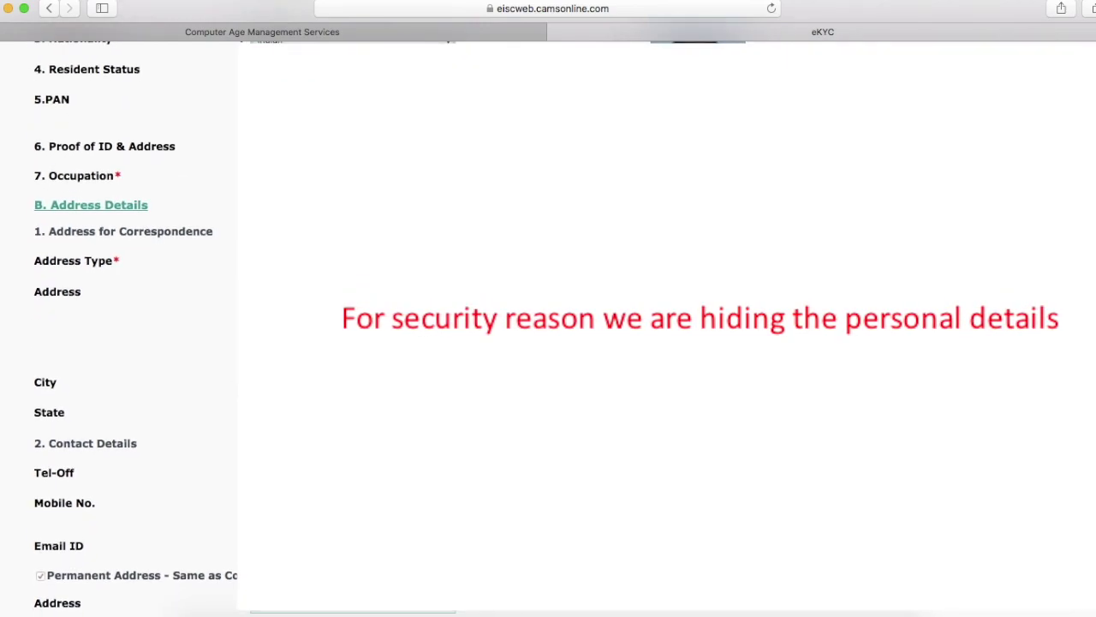
scroll(549, 326, "down", 2)
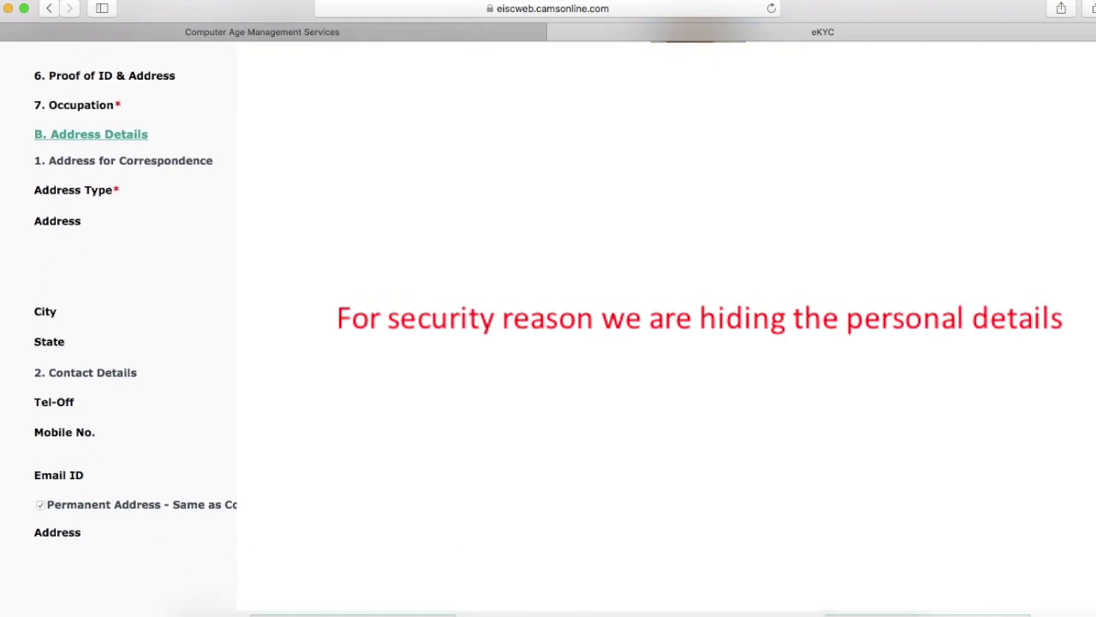
scroll(549, 326, "down", 2)
scroll(548, 326, "down", 2)
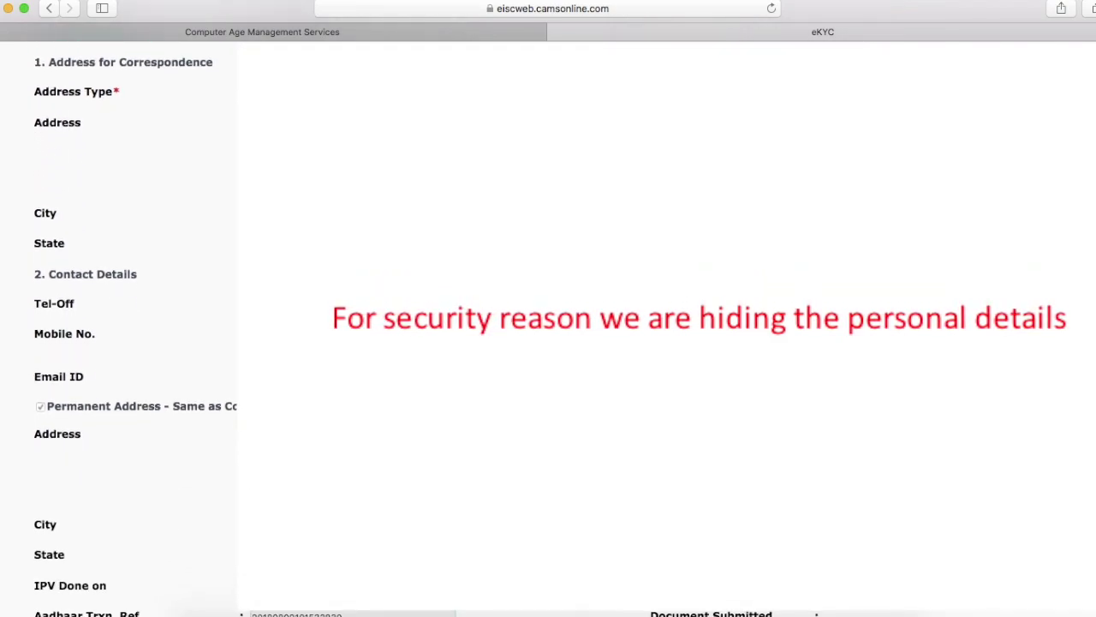
scroll(548, 325, "down", 4)
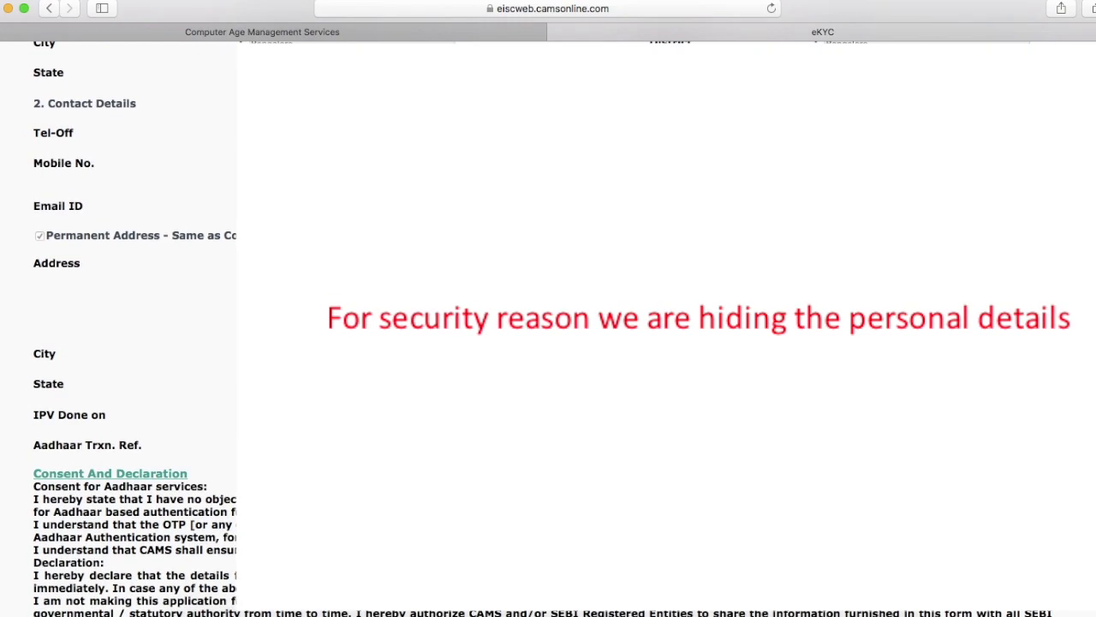
scroll(548, 326, "down", 2)
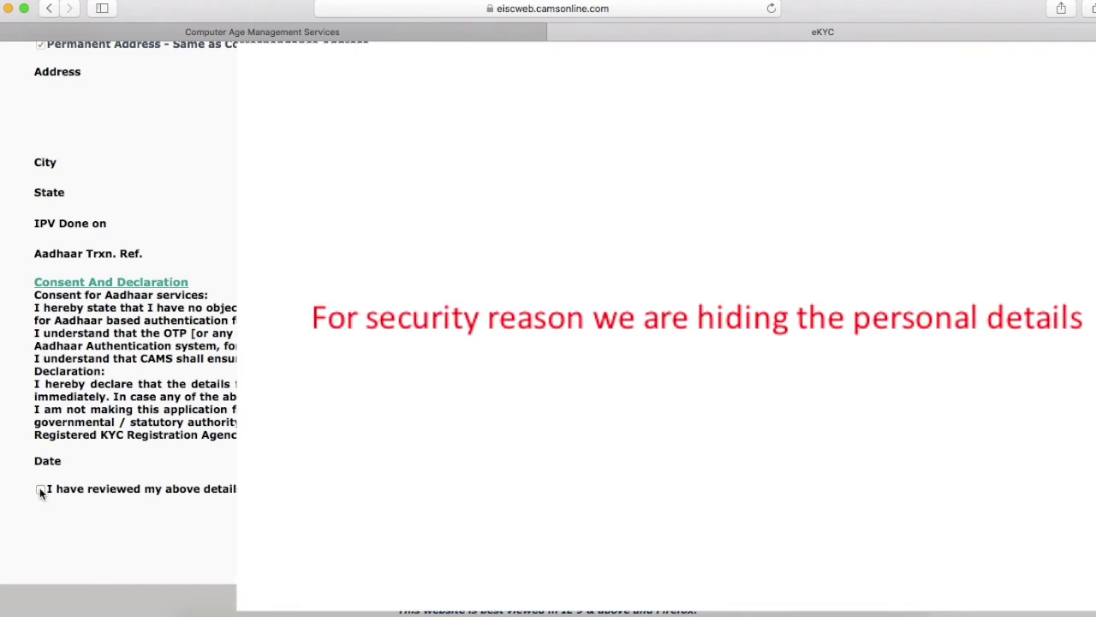
left_click(40, 490)
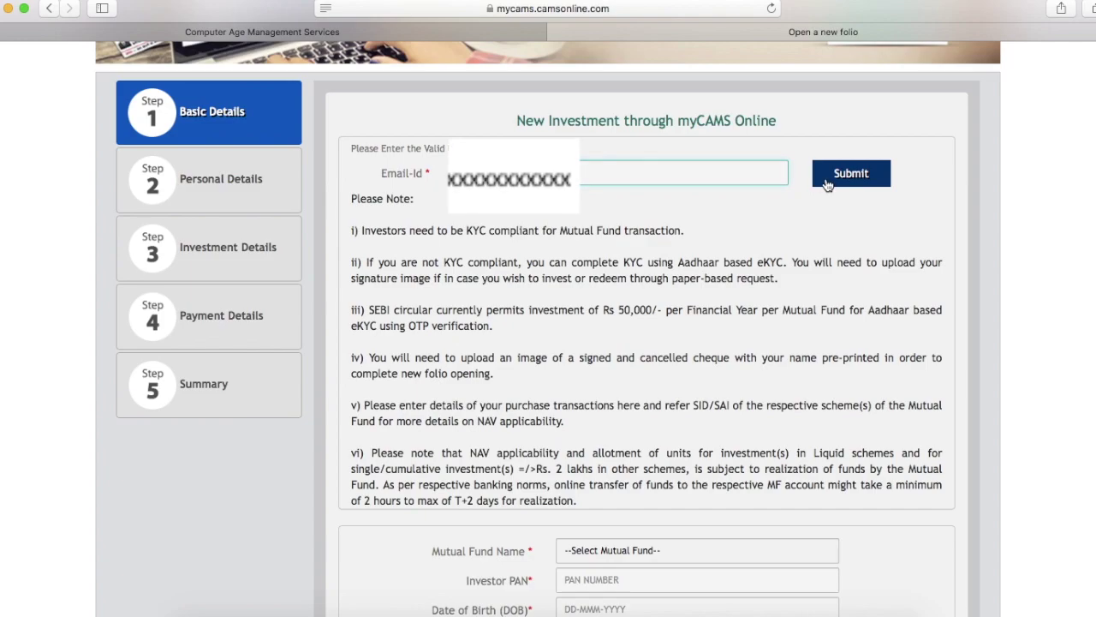
Choose DSP BlackRock Mutual Fund, Net Banking payment and State Bank of India as the bank
scroll(599, 385, "down", 2)
left_click(659, 477)
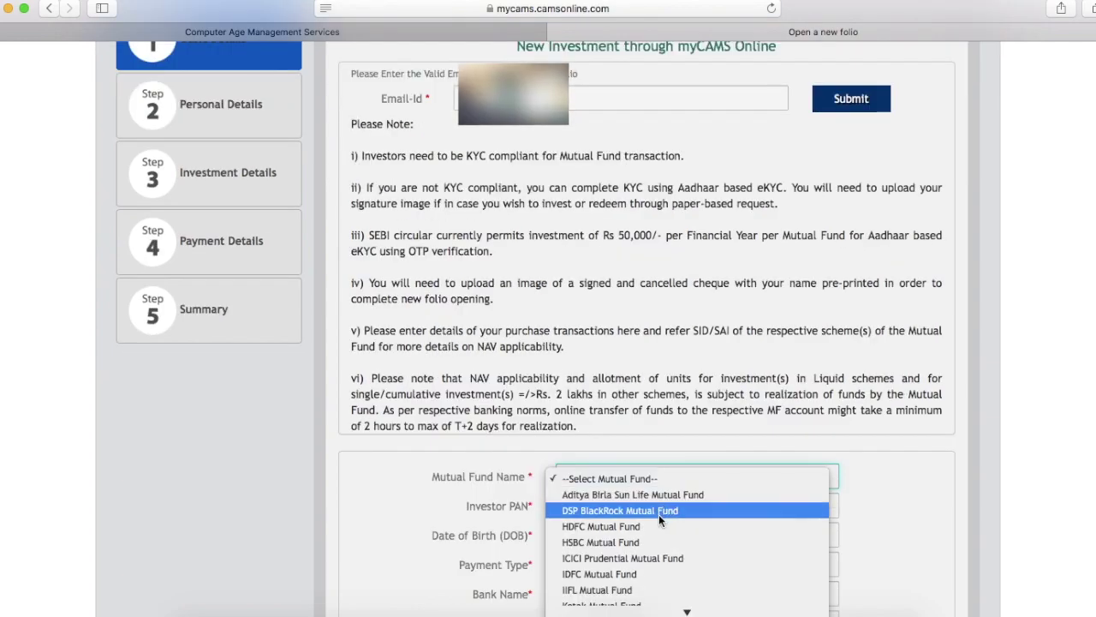
left_click(659, 511)
scroll(658, 513, "down", 3)
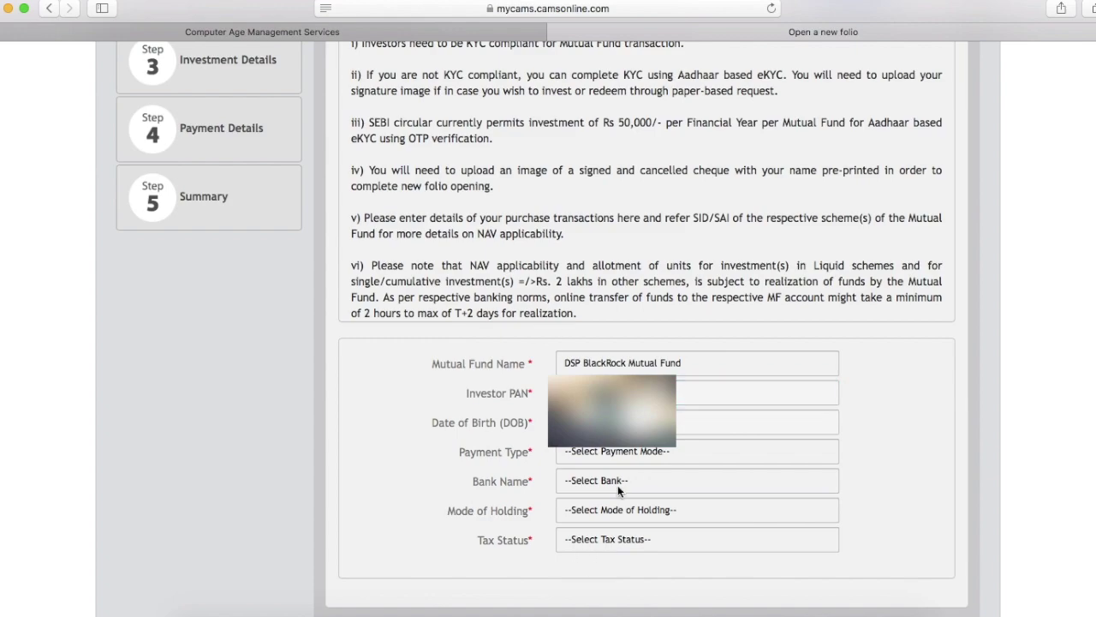
left_click(648, 451)
left_click(649, 467)
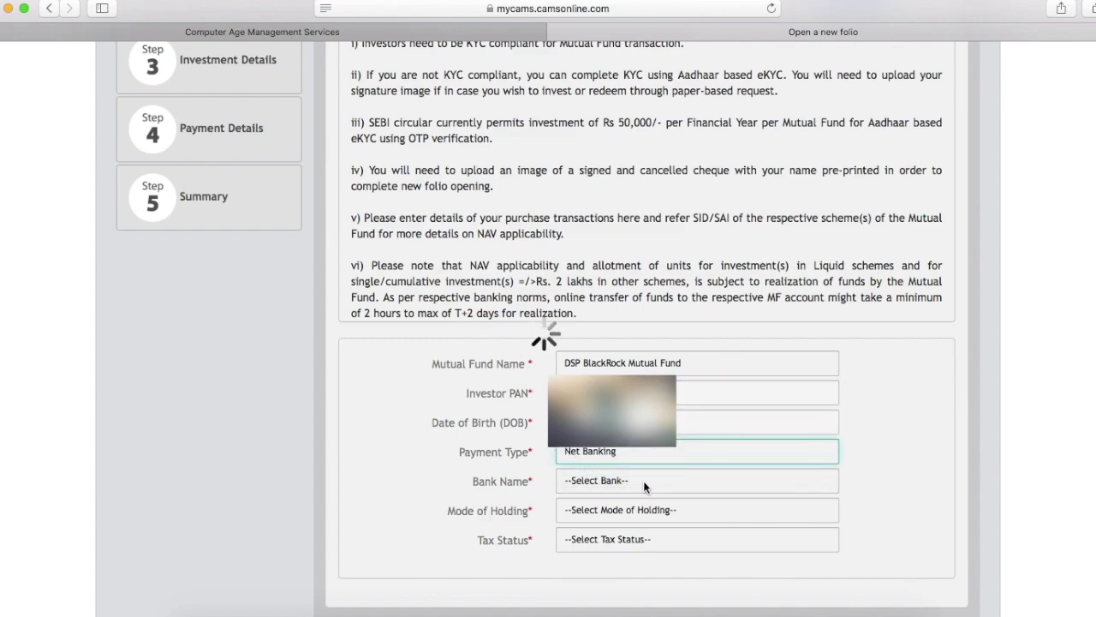
left_click(644, 480)
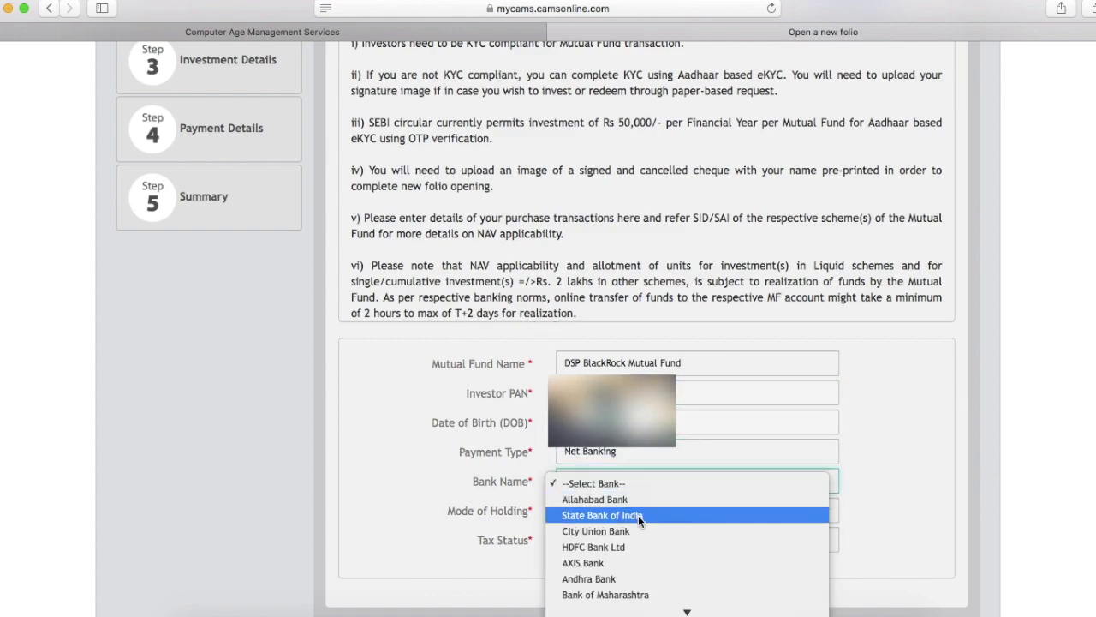
left_click(638, 514)
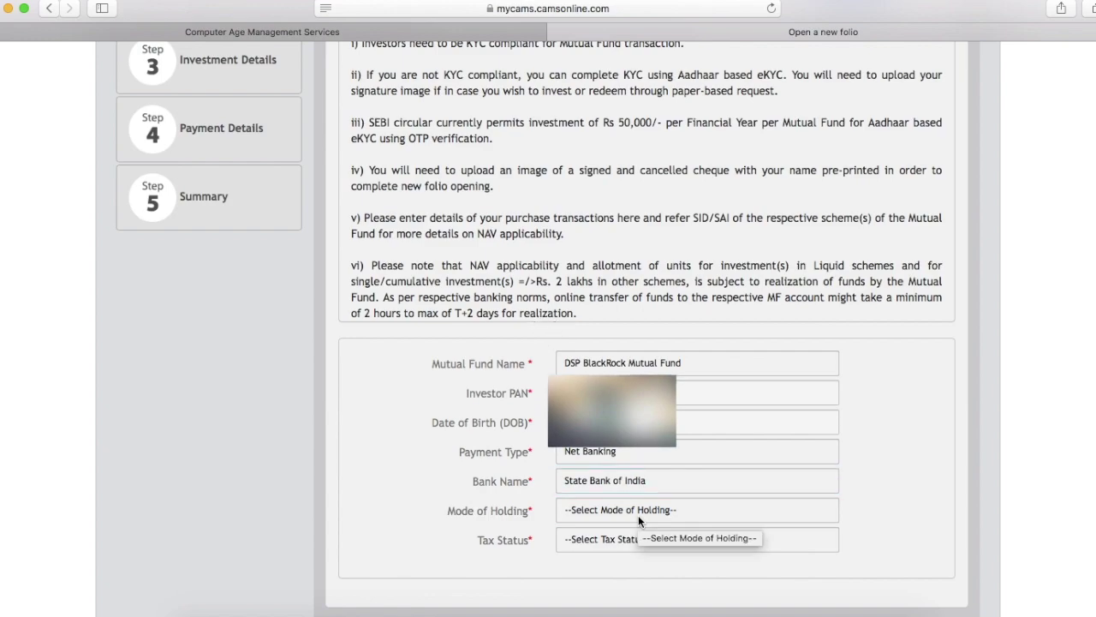
Set the mode of holding to Single and the tax status to Individual
left_click(638, 514)
left_click(639, 530)
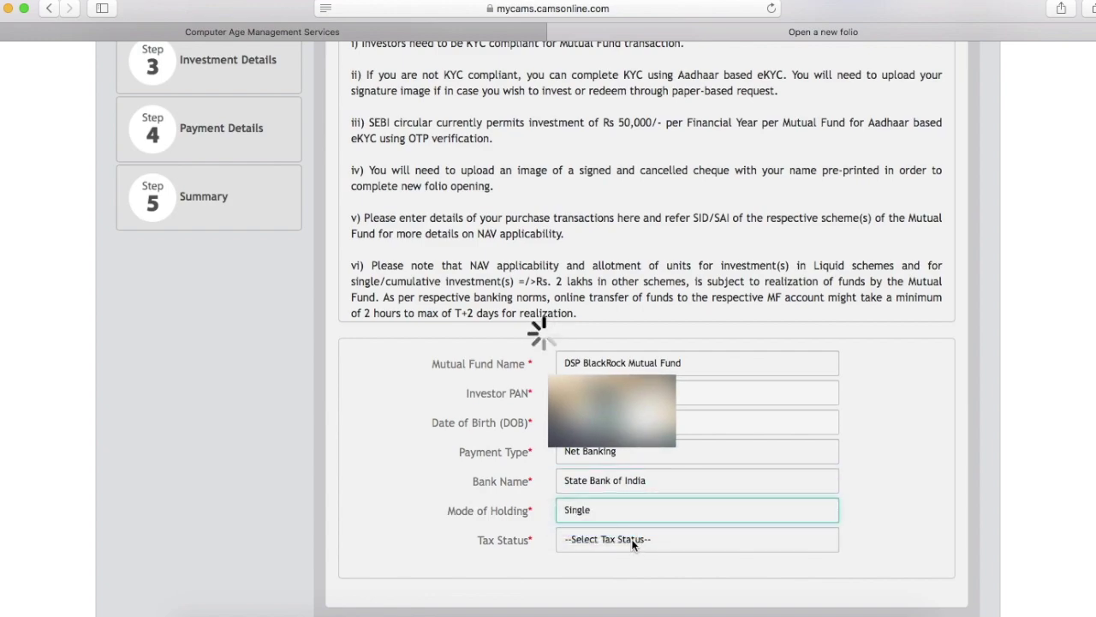
left_click(631, 539)
left_click(630, 562)
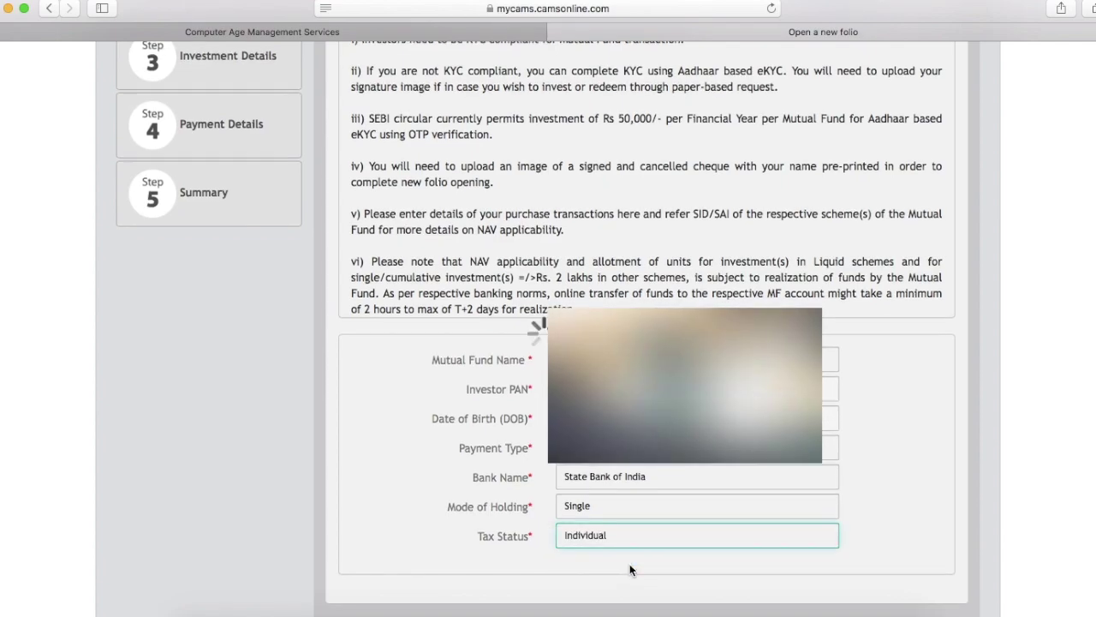
scroll(629, 564, "down", 1)
scroll(630, 570, "down", 3)
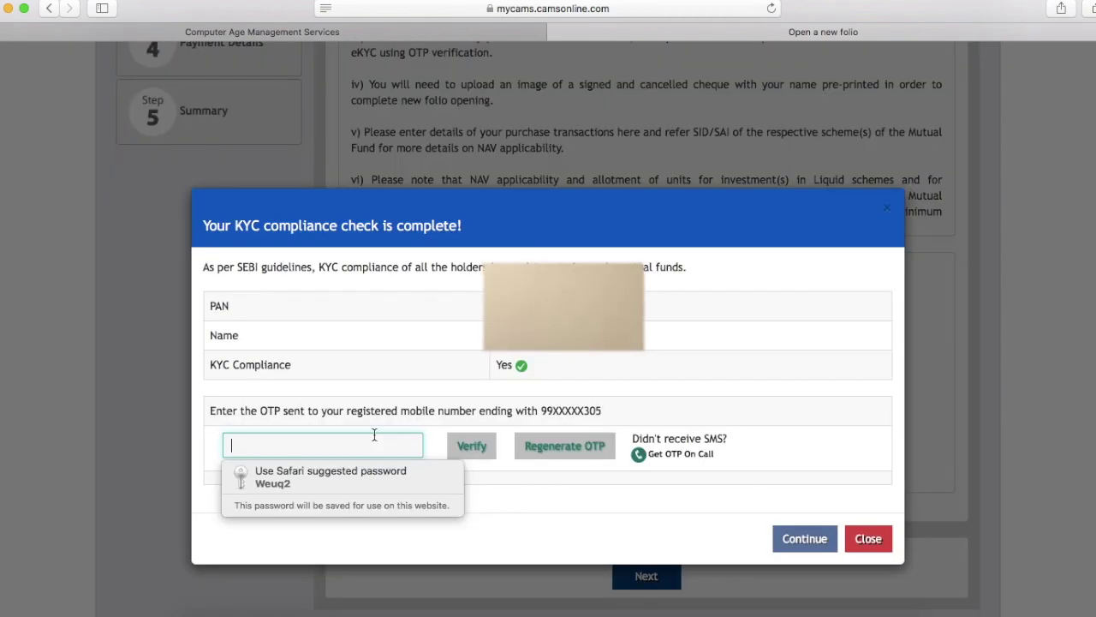
Enter the SMS OTP, verify it, and continue past the KYC compliance confirmation
type("123")
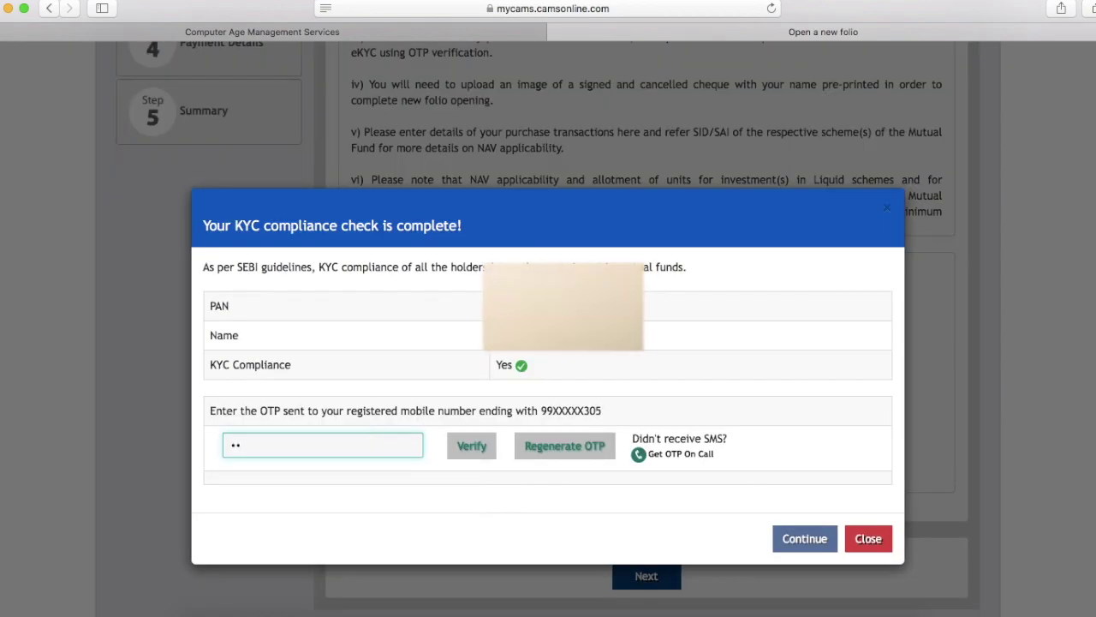
left_click(475, 450)
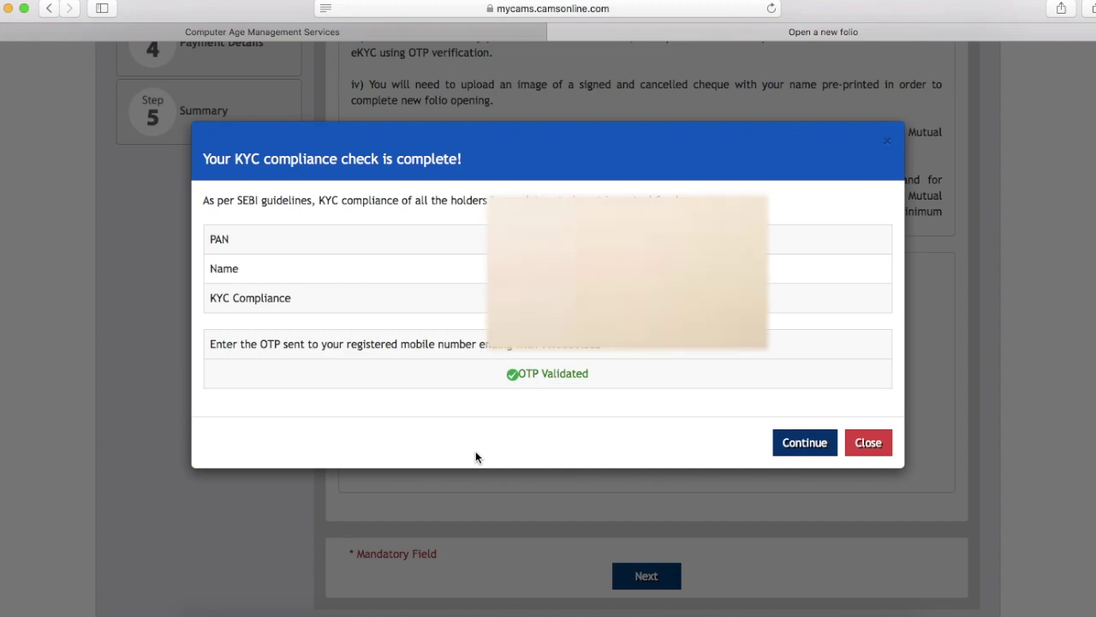
left_click(804, 442)
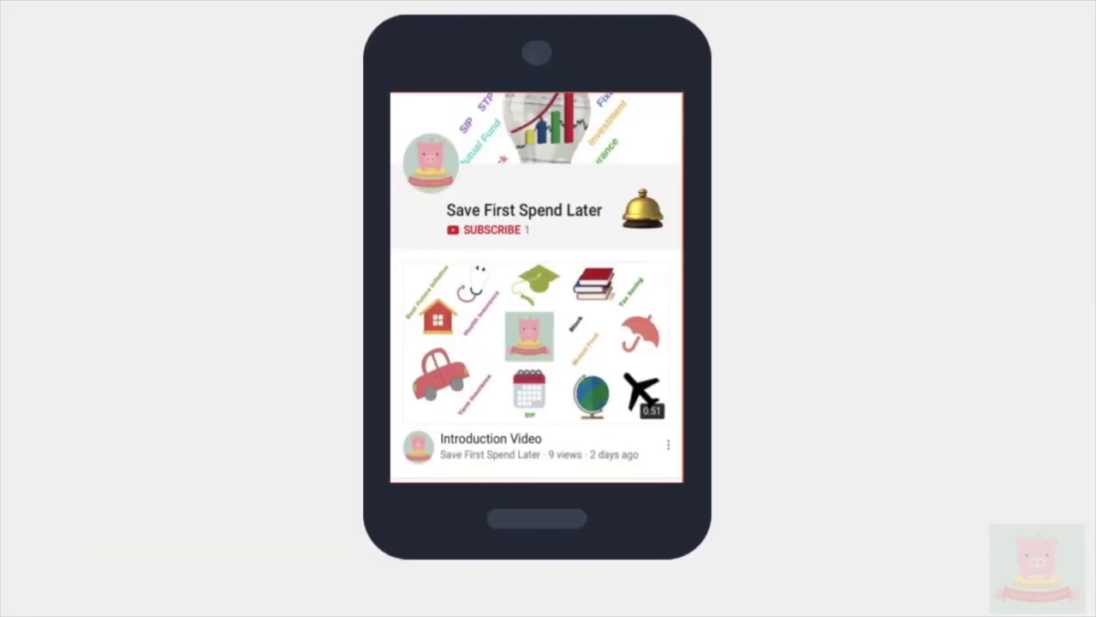